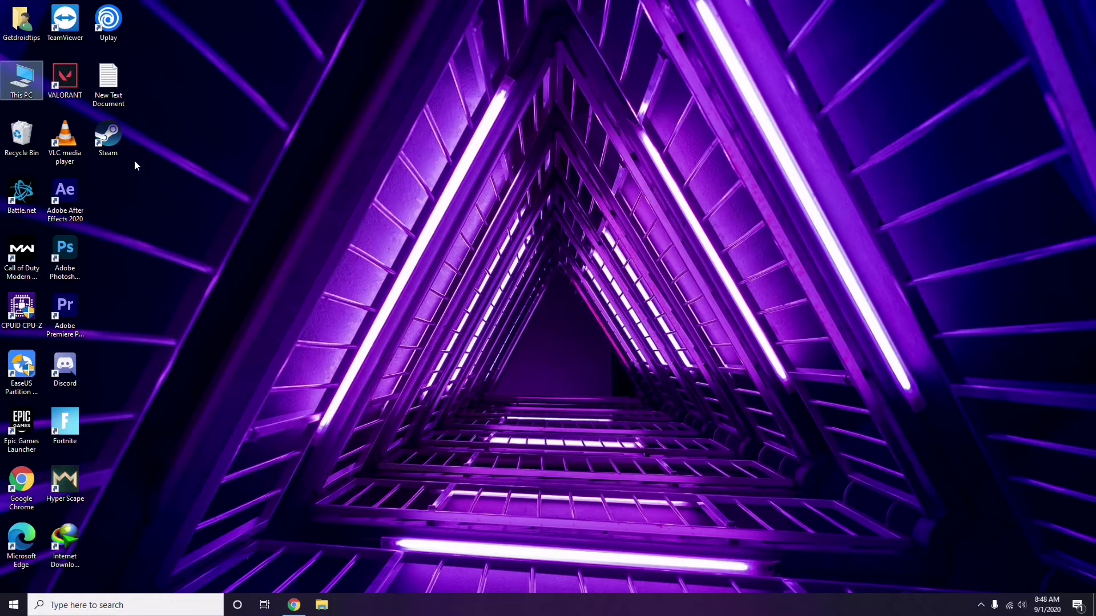
- Refresh the desktop and launch Steam
right_click(231, 148)
left_click(246, 200)
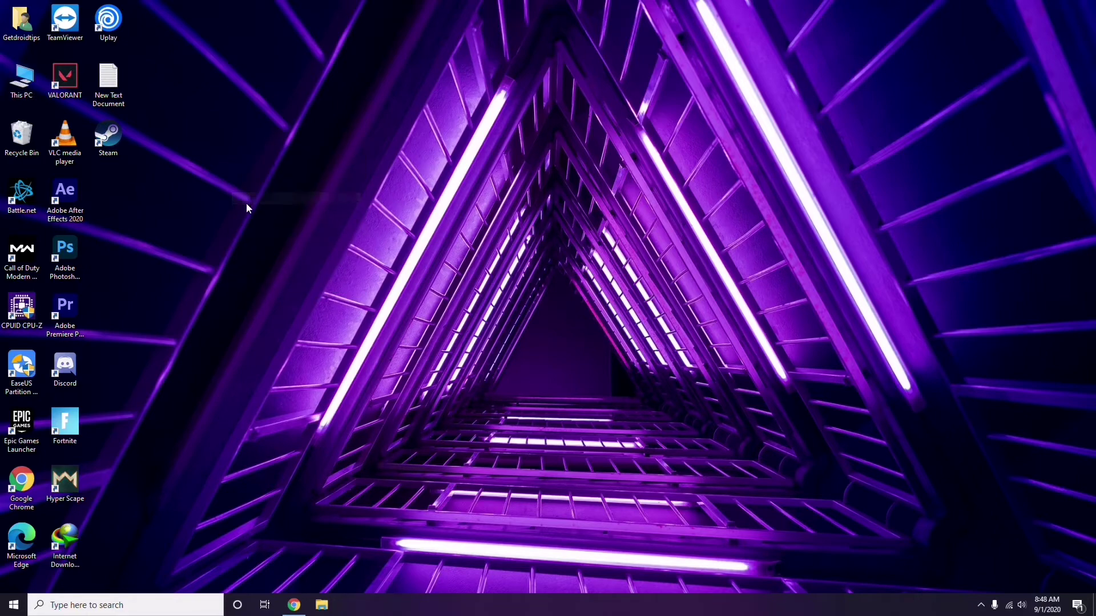
double_click(110, 139)
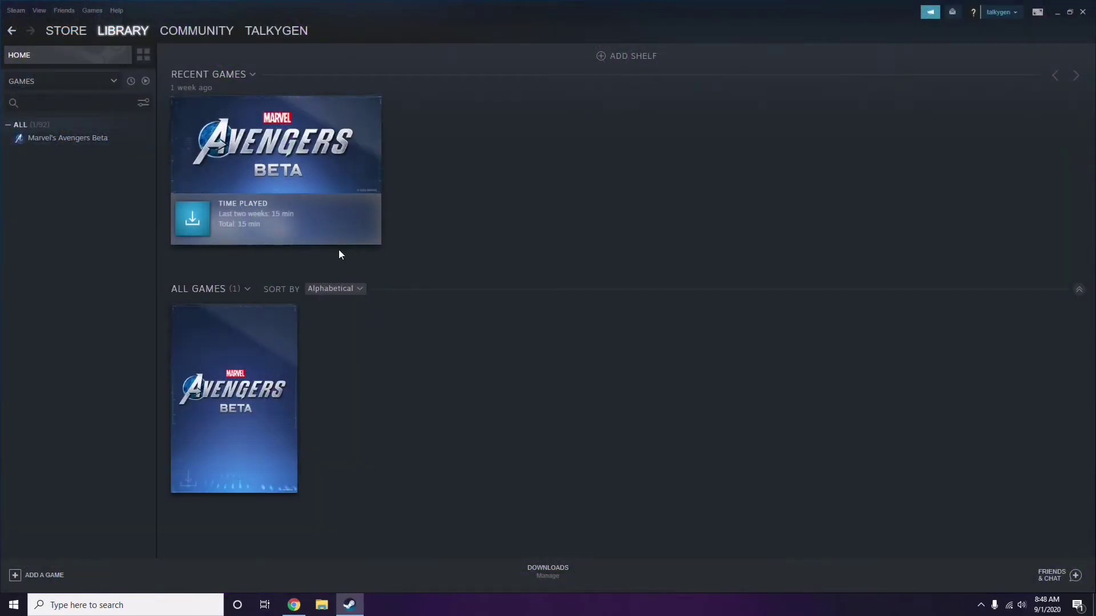
- Uncheck 'Enable the Steam Overlay while in-game' in Steam's In-Game settings and save with OK
left_click(14, 11)
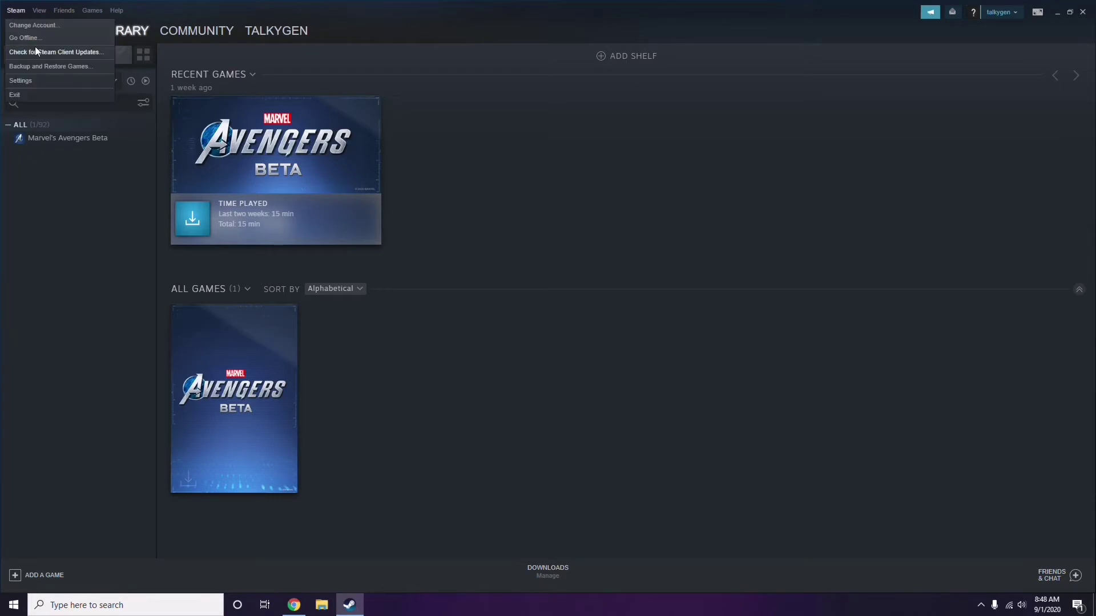
left_click(21, 80)
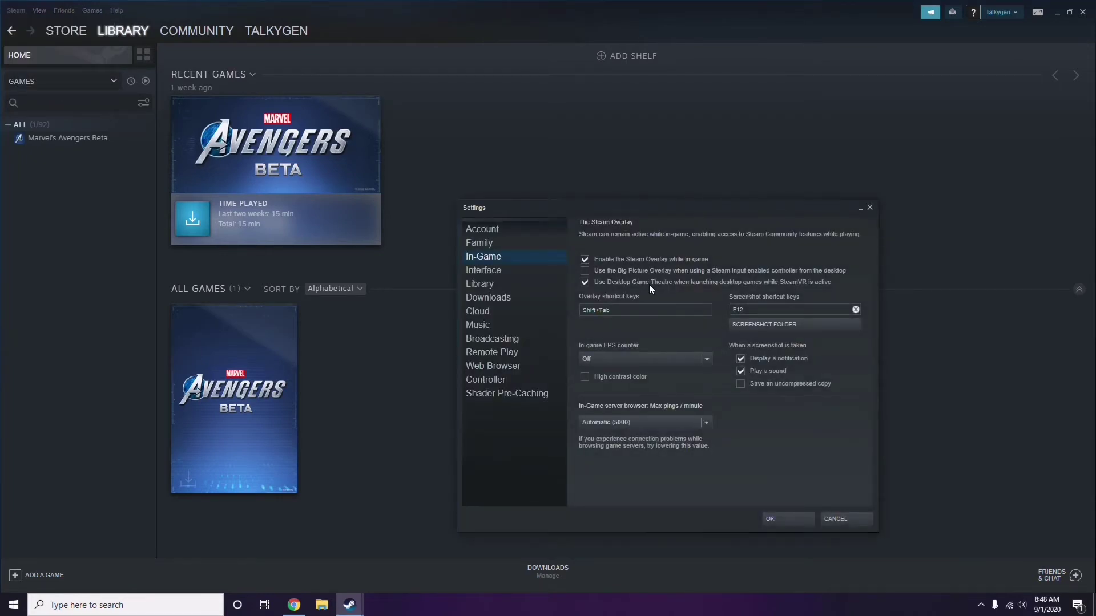
left_click_drag(665, 218, 607, 124)
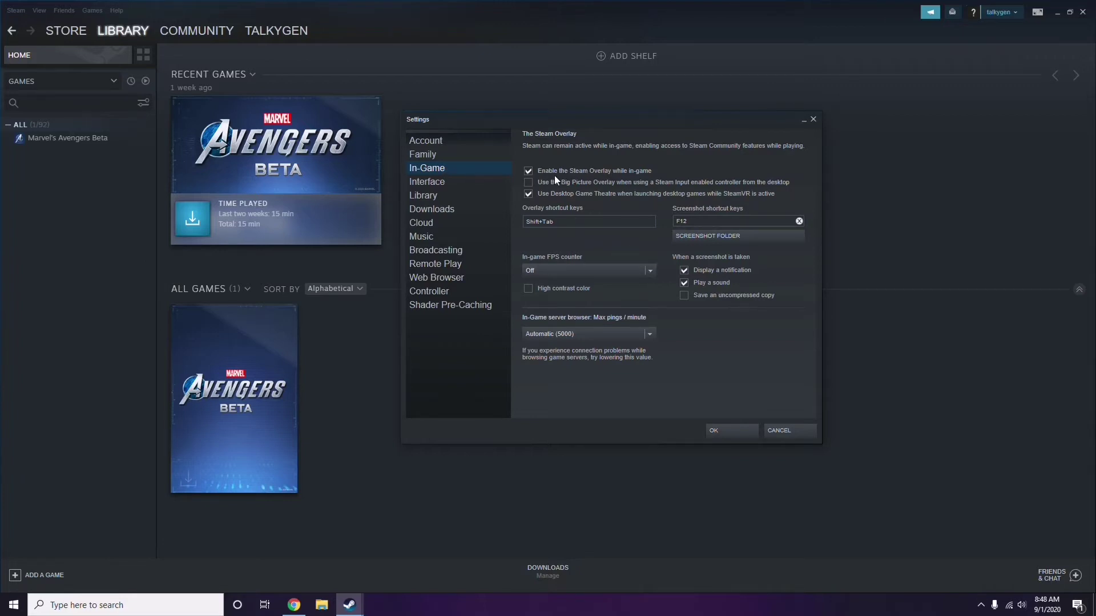
left_click(612, 174)
left_click(720, 431)
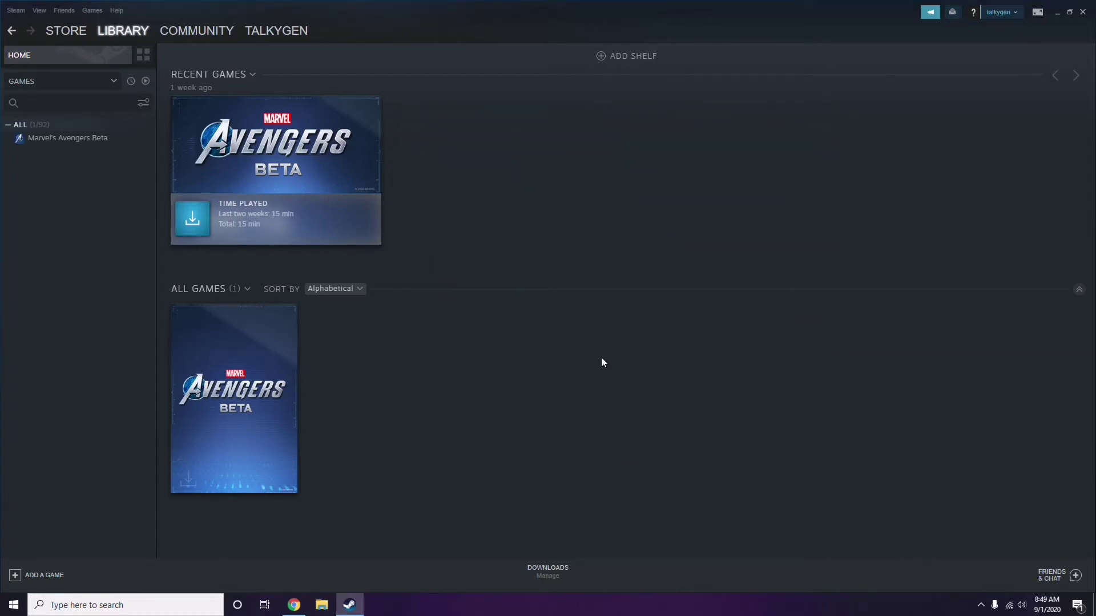
- Close Steam, refresh the desktop, launch Discord and open its User Settings on My Account
left_click(1083, 12)
right_click(448, 187)
left_click(475, 233)
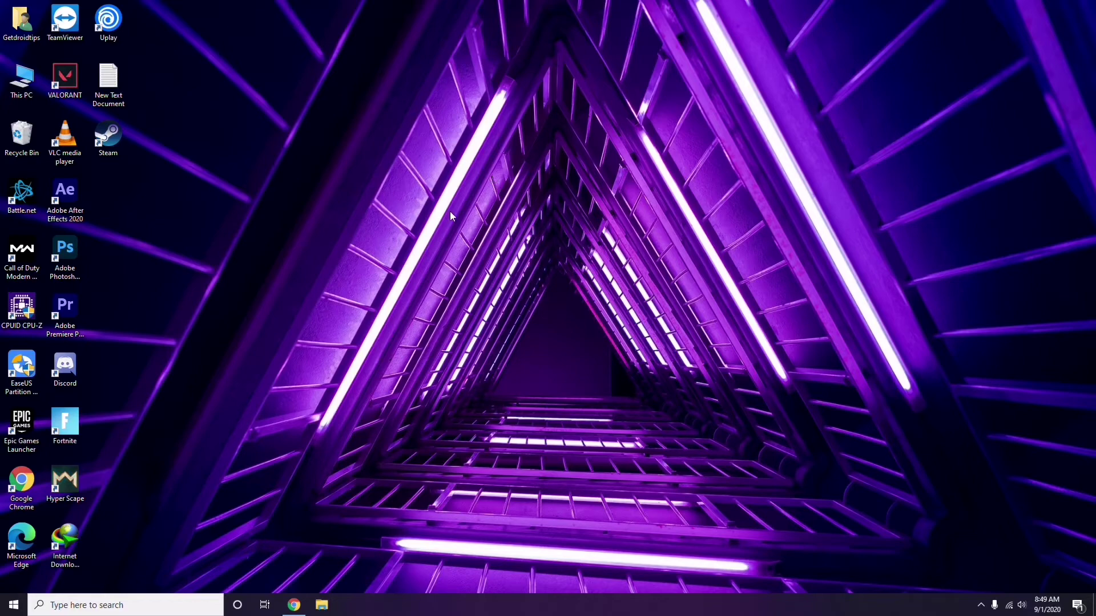
double_click(73, 365)
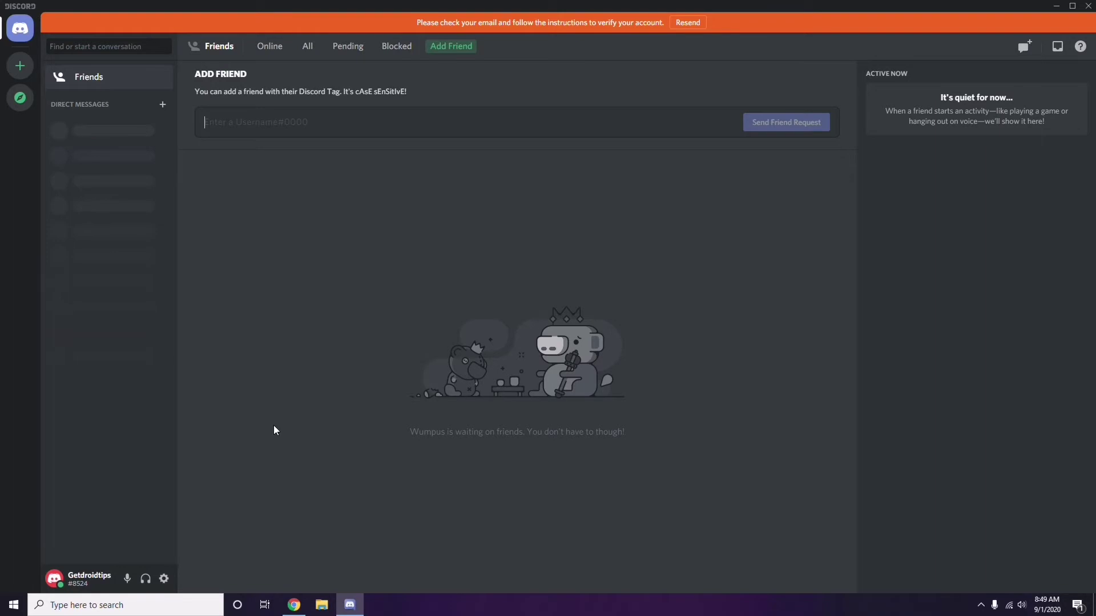
left_click(164, 579)
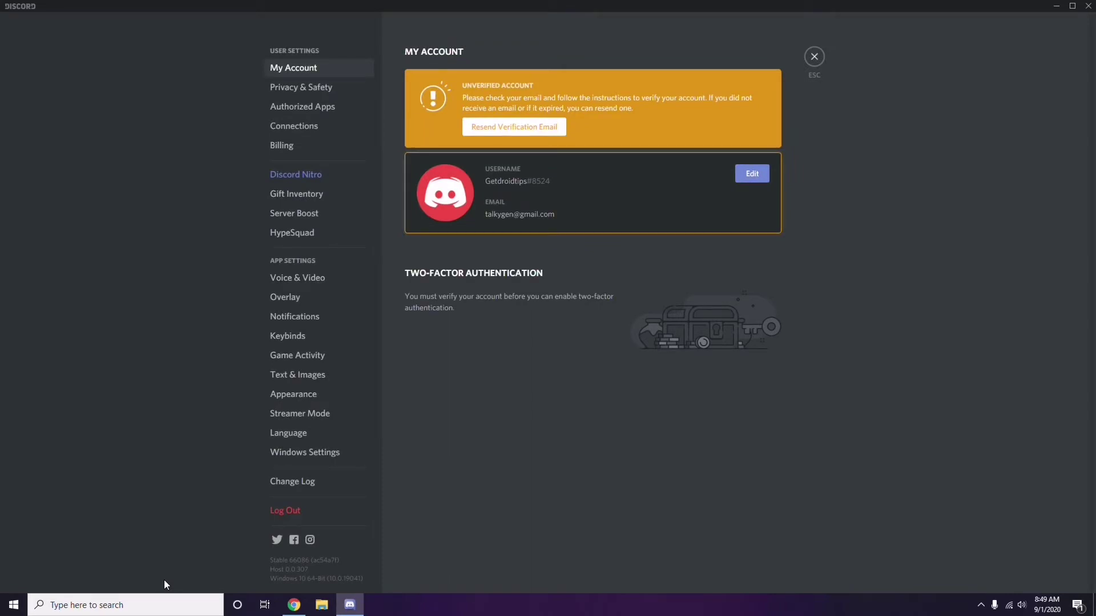
- Switch off the OpenH264 Video Codec under Voice & Video > Advanced
left_click(291, 278)
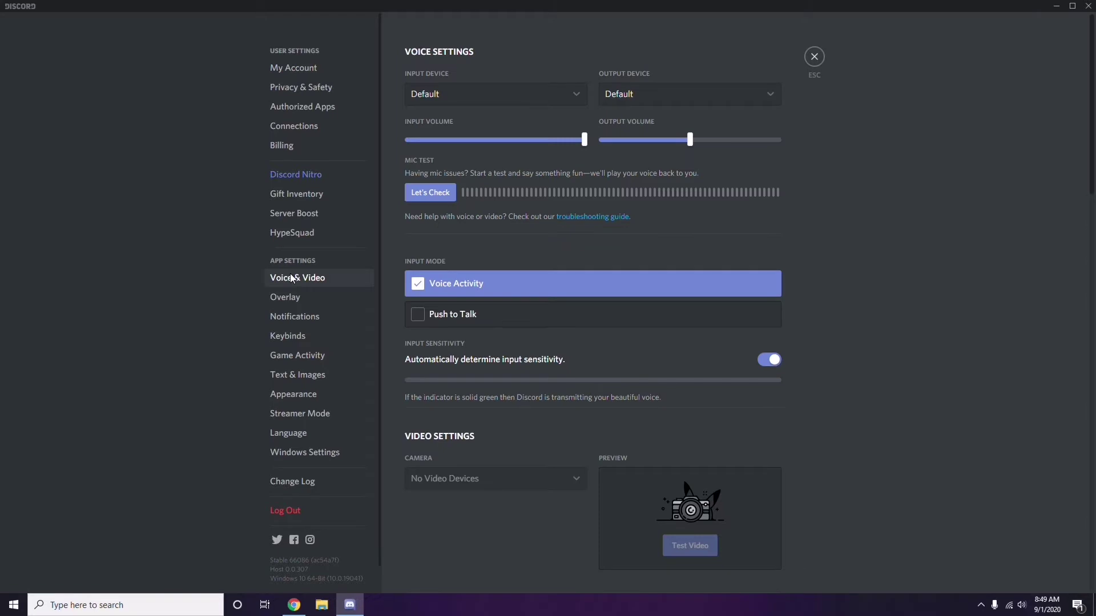
scroll(836, 279, "down", 8)
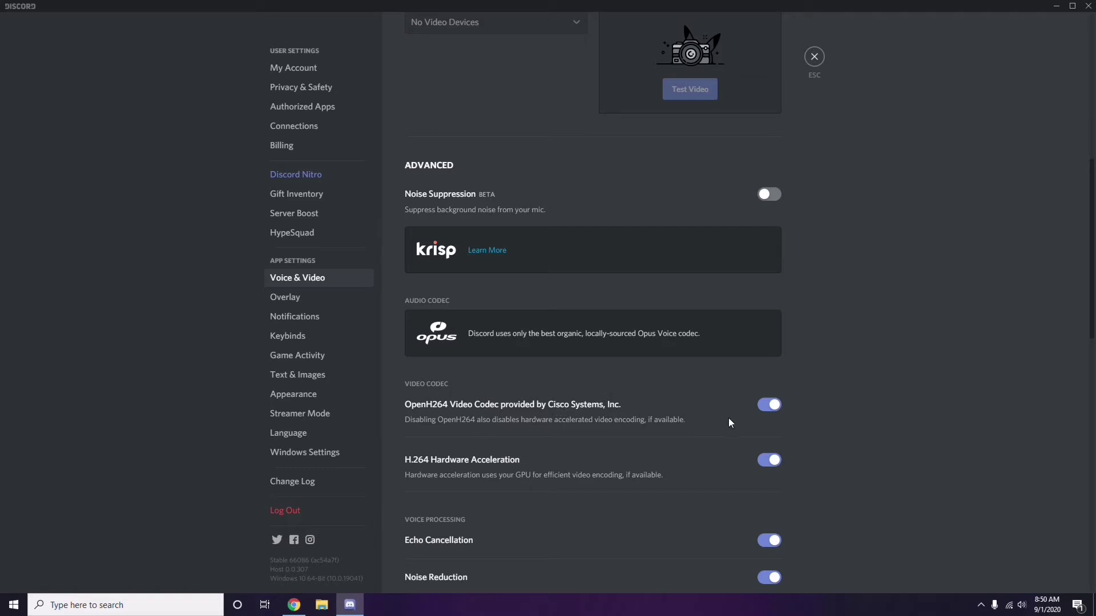
left_click(768, 405)
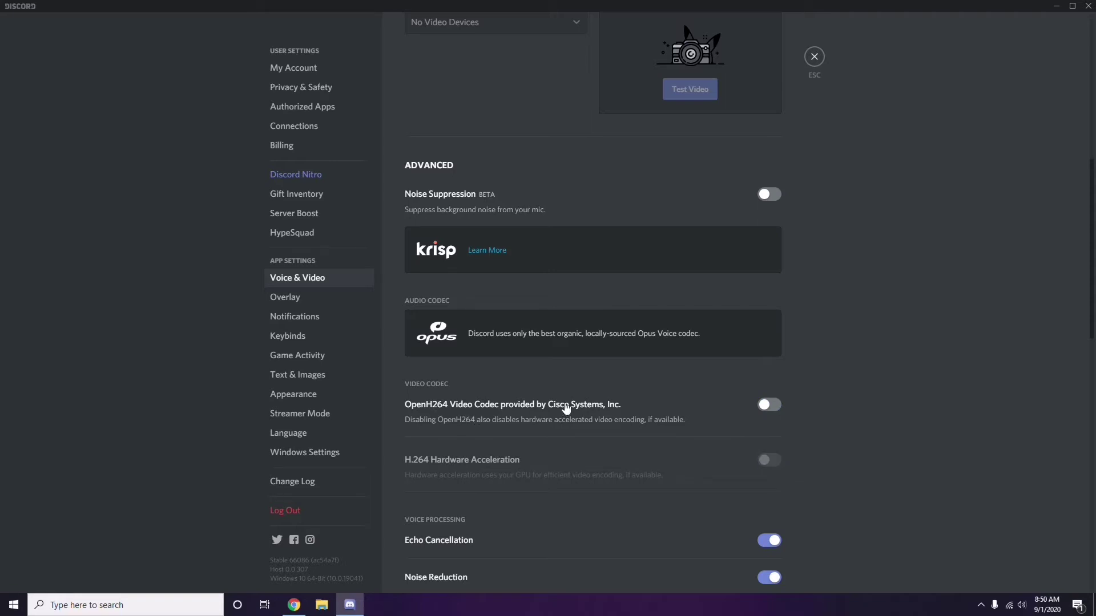
scroll(566, 409, "down", 3)
scroll(566, 408, "down", 5)
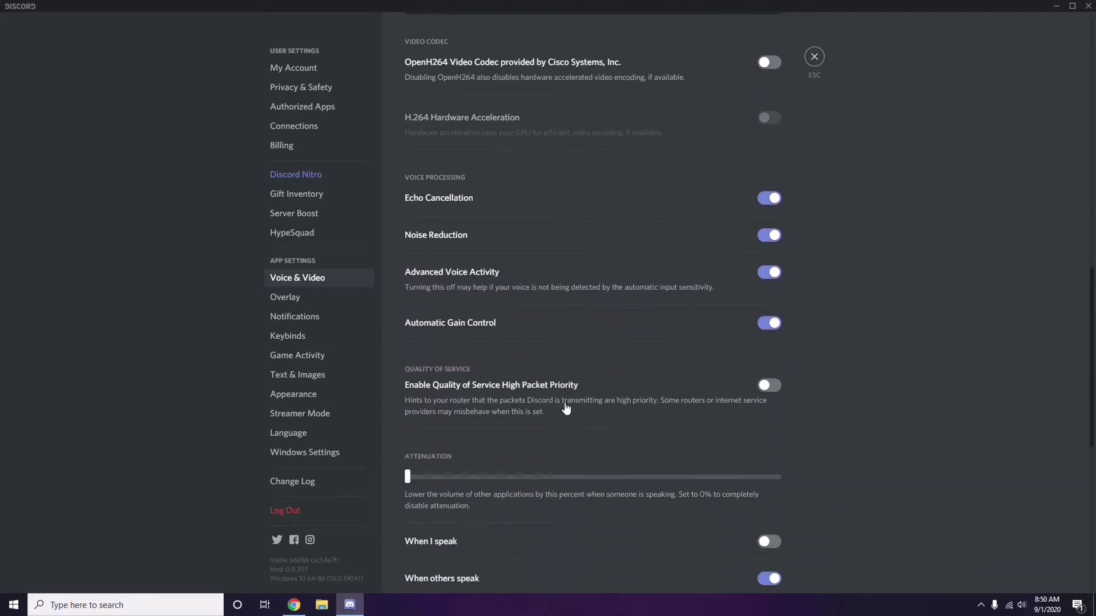
scroll(566, 409, "up", 1)
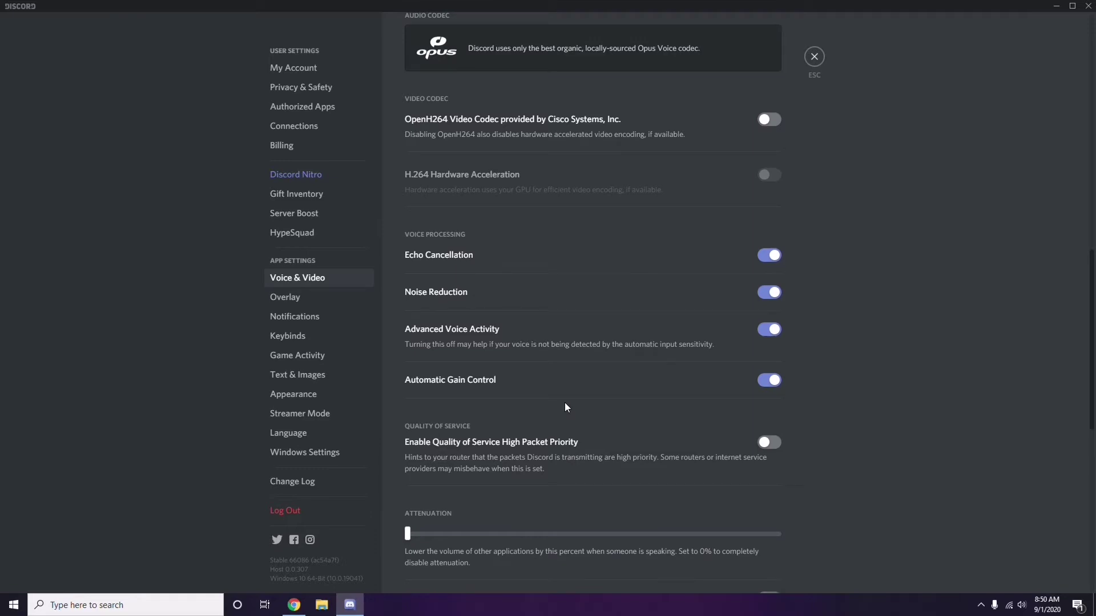
- Switch off 'Enable in-game overlay' in Discord's Overlay settings, then go to Appearance
left_click(286, 299)
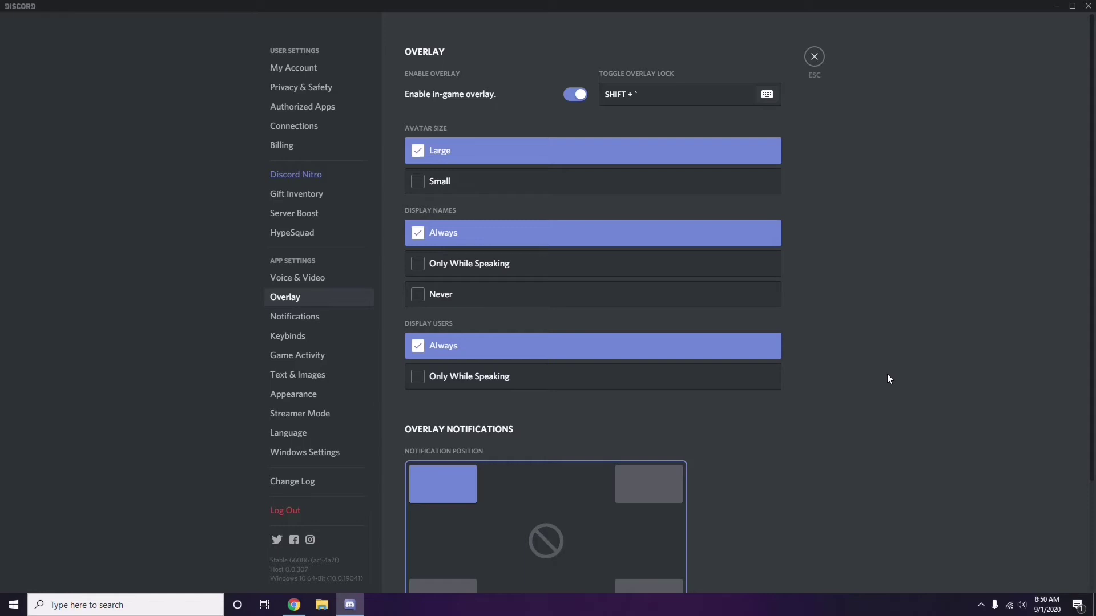
scroll(848, 304, "down", 1)
scroll(849, 304, "up", 1)
left_click(571, 99)
left_click(302, 398)
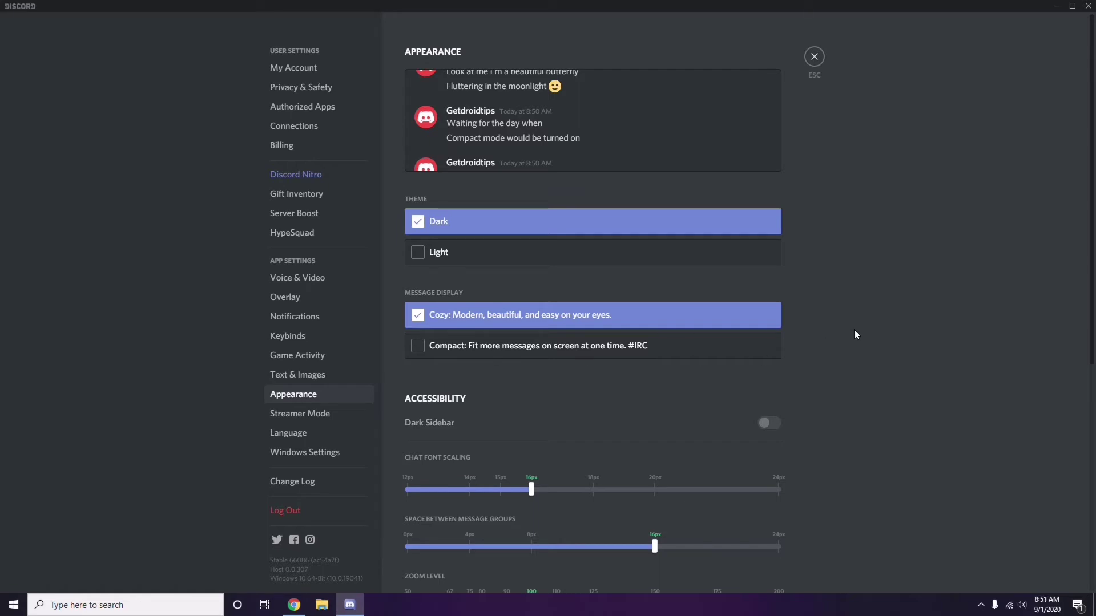
- Switch off Hardware Acceleration under Advanced and confirm the restart with Okay
scroll(854, 330, "down", 6)
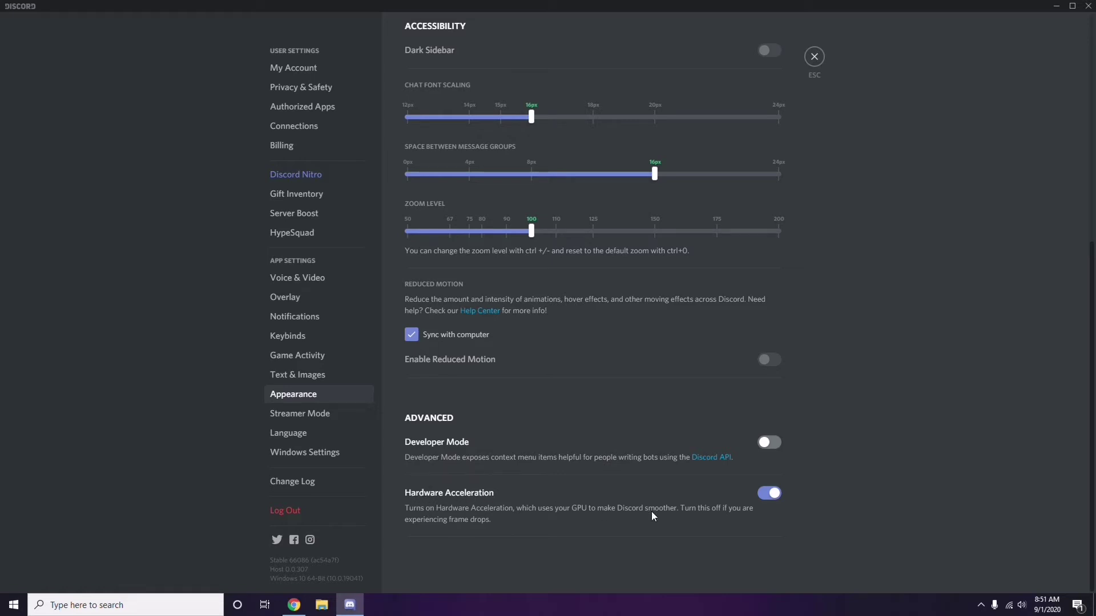
left_click(767, 494)
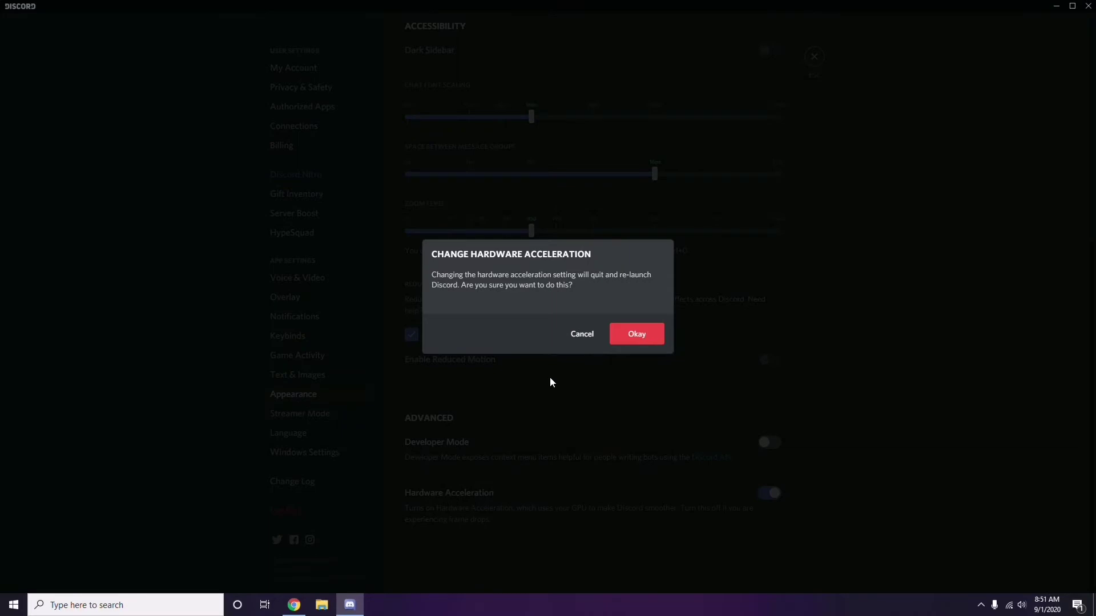
left_click(628, 340)
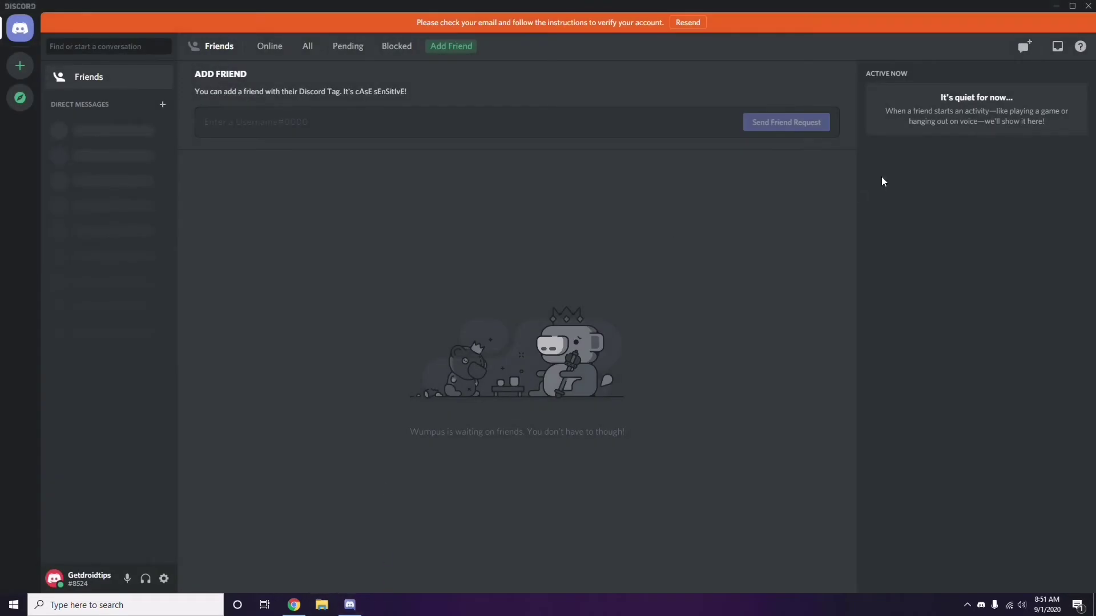
- Minimise Discord and refresh the Windows desktop
left_click(1056, 6)
right_click(435, 146)
left_click(464, 196)
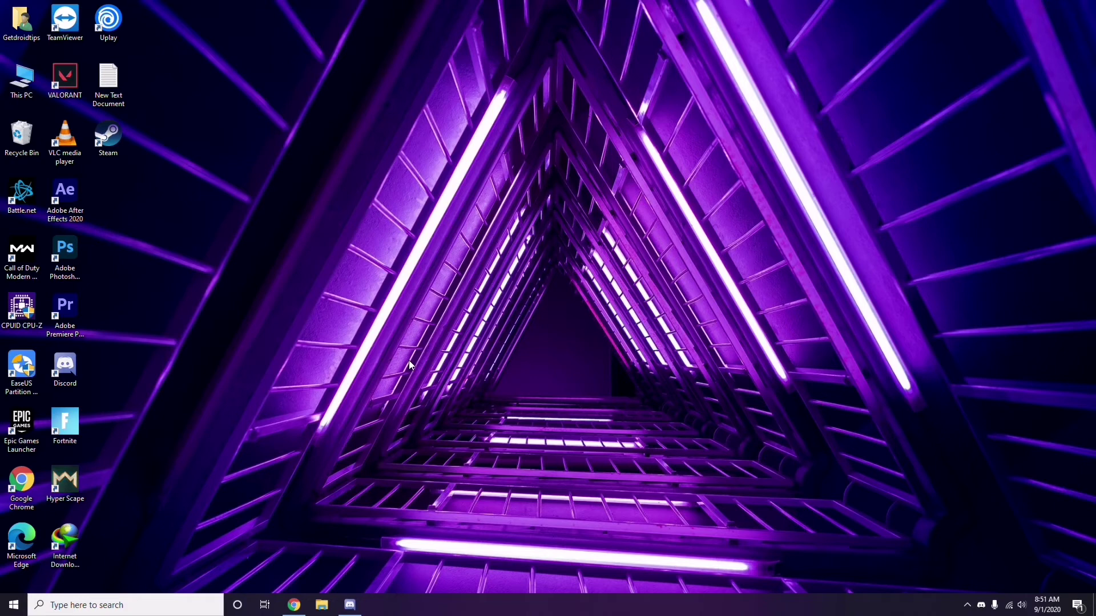
- Search the taskbar for 'windows' and choose Windows Update settings
left_click(89, 606)
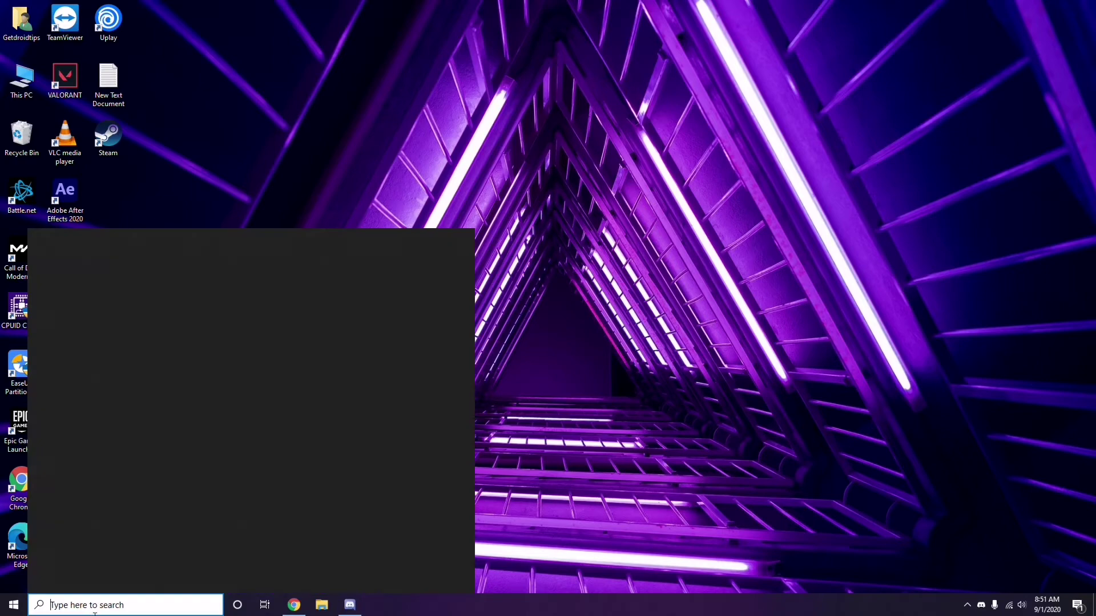
type("wi")
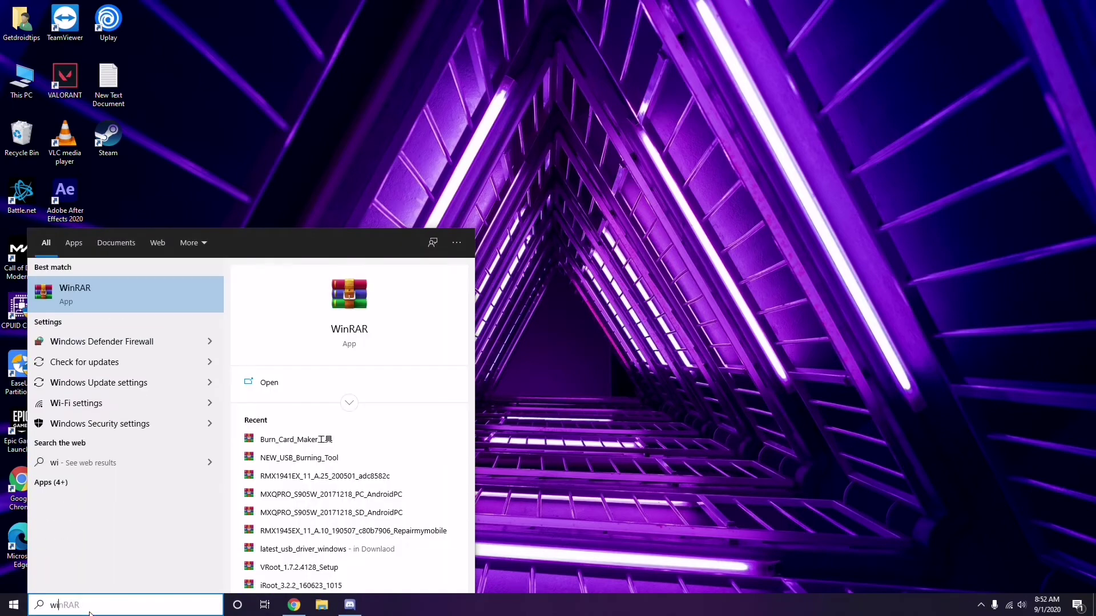
type("ndows")
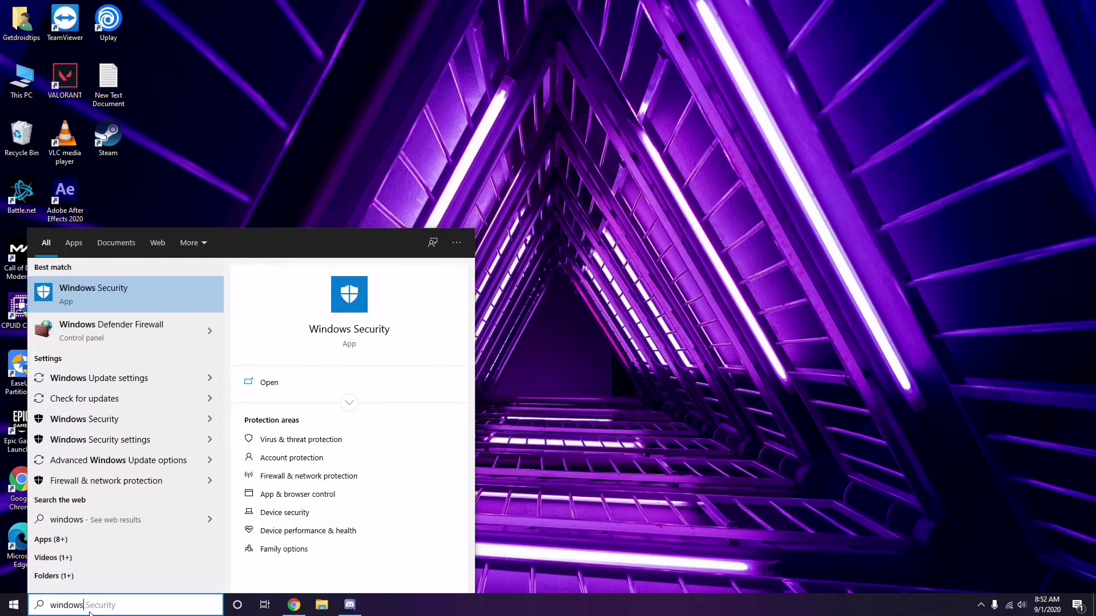
left_click(137, 378)
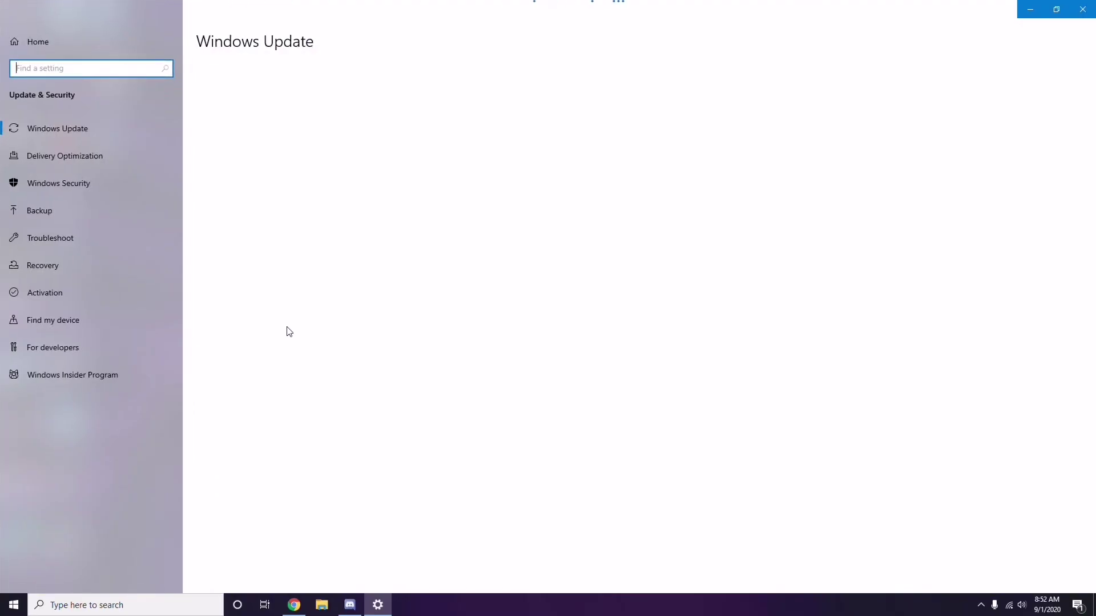